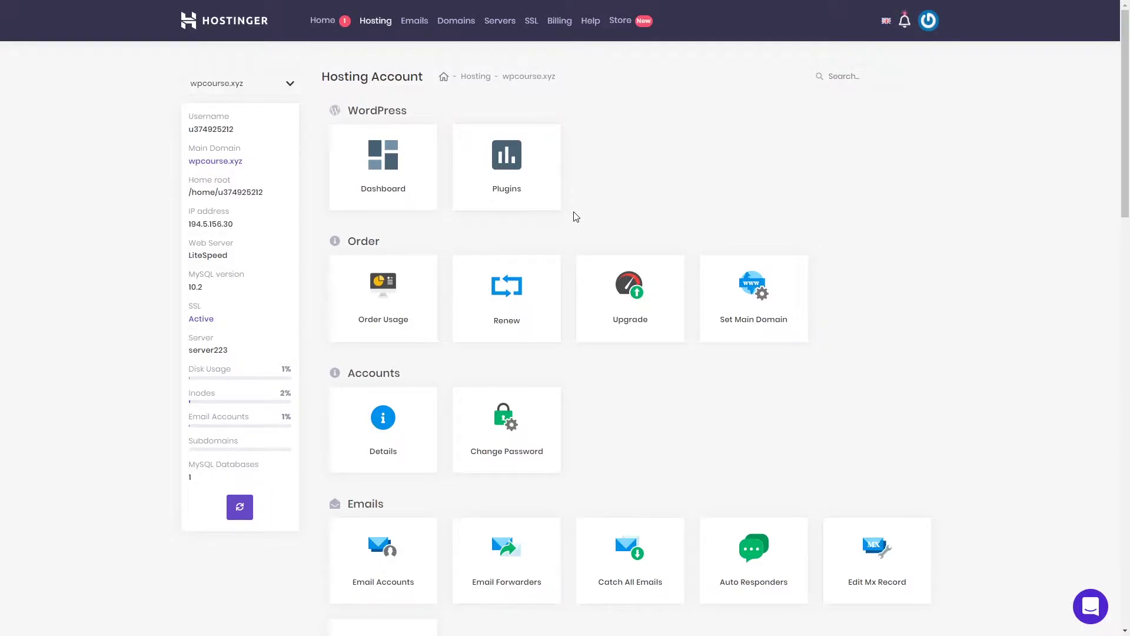
- Review the WordPress core settings and installed plugins for wpcourse.xyz, and return to the hosting account overview
left_click(411, 189)
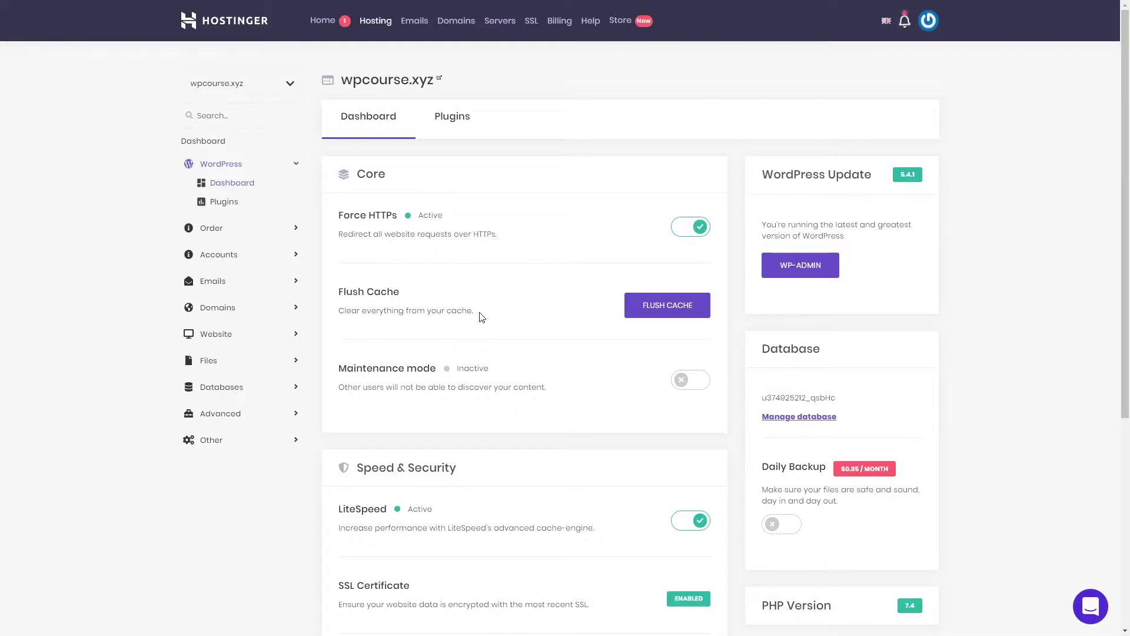
left_click(464, 122)
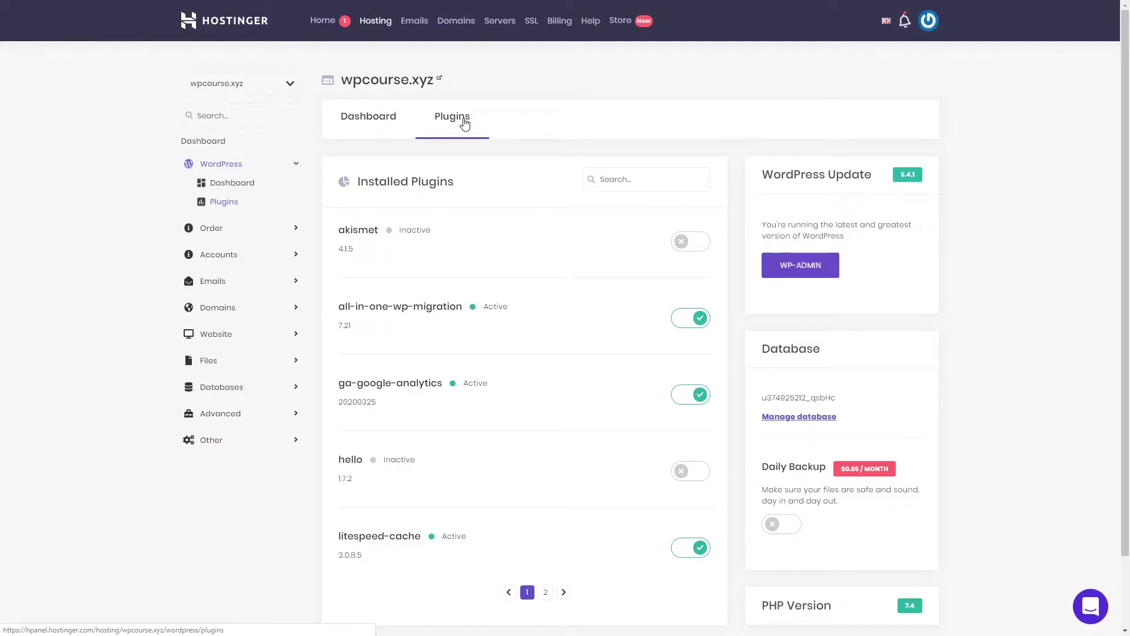
left_click(218, 143)
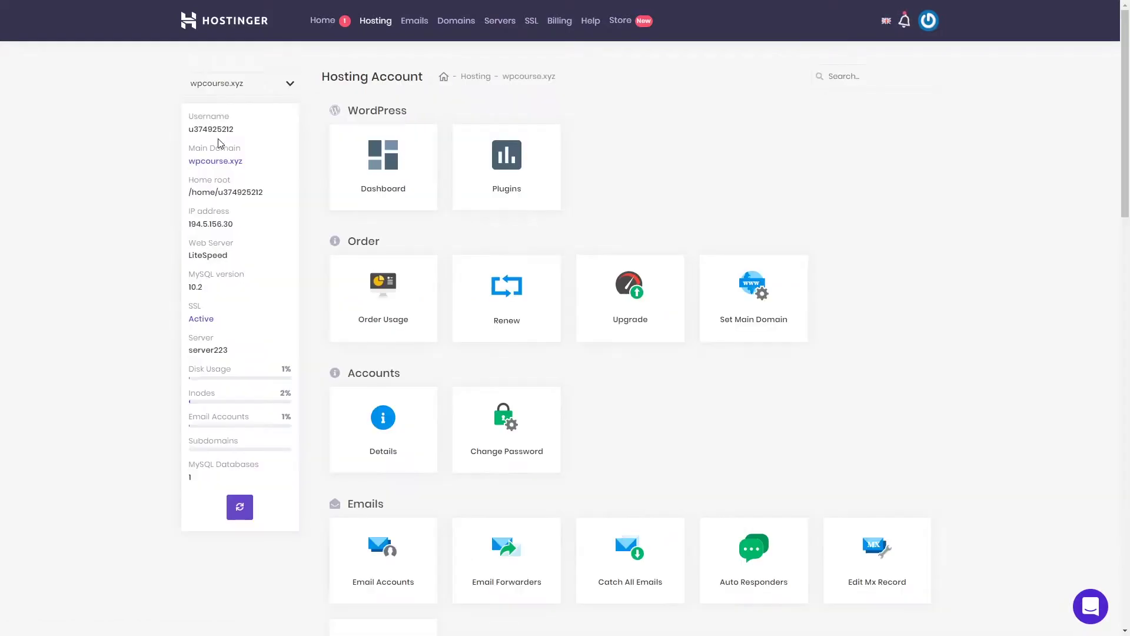
- View the upgrade options for the hosting order and return to the hosting account overview
left_click(648, 288)
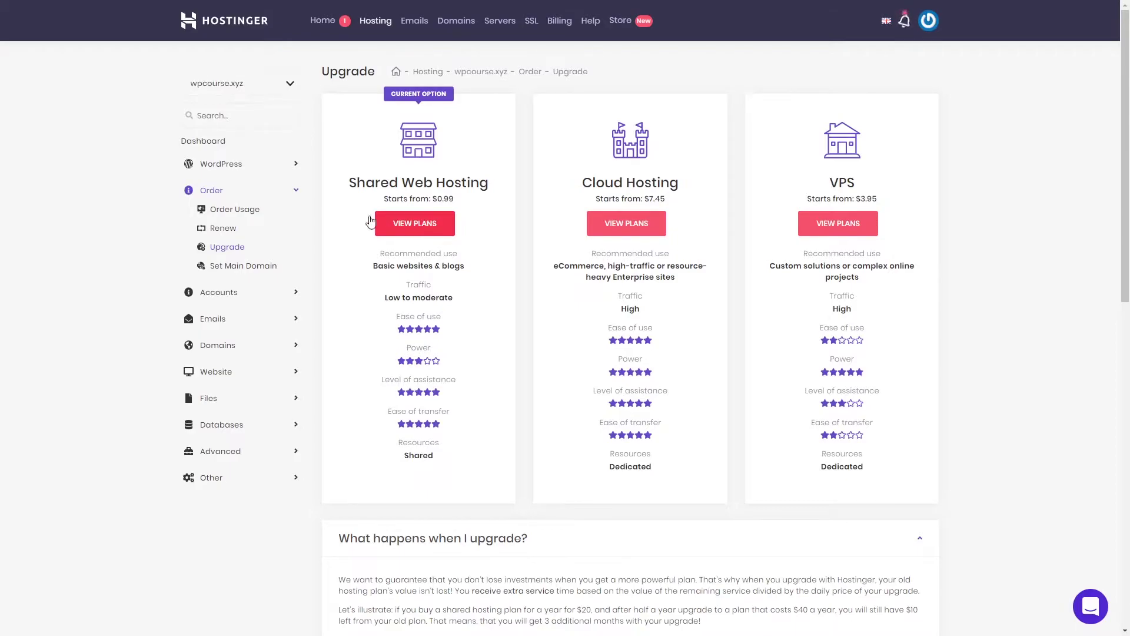
left_click(217, 144)
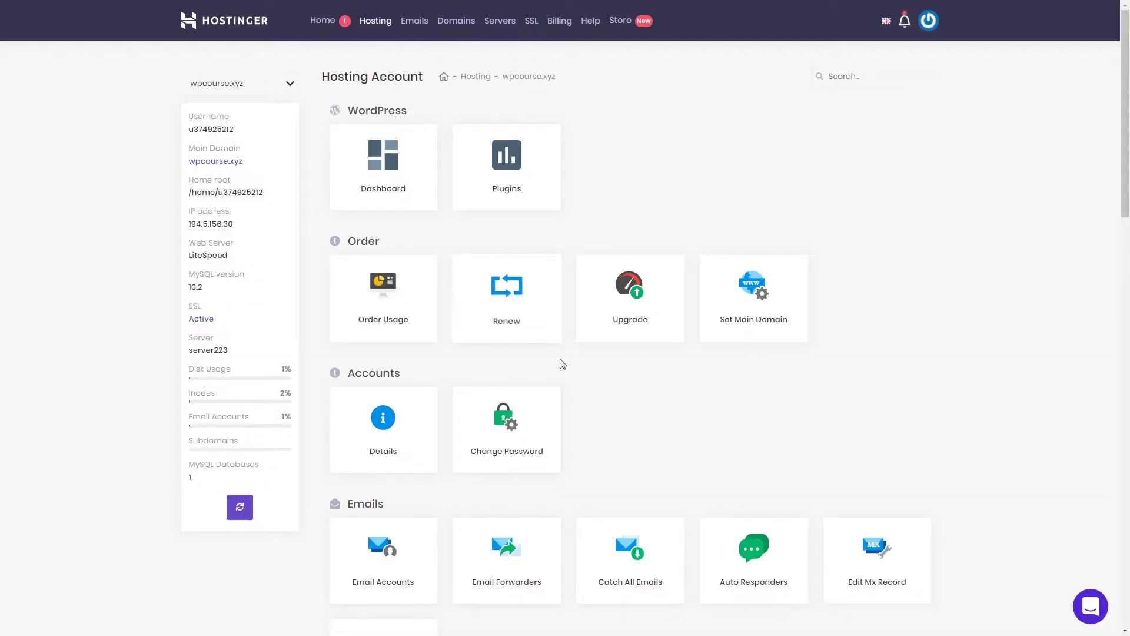
- Open the Add Website form and inspect its domain and password fields without filling them in
scroll(566, 364, "down", 1)
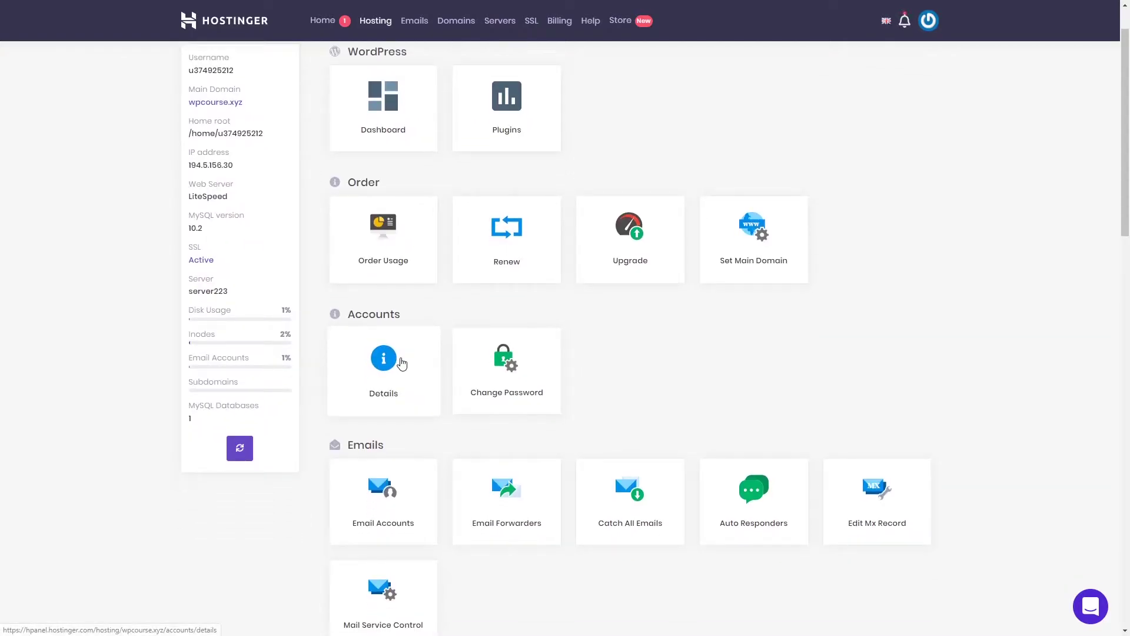
scroll(581, 372, "down", 3)
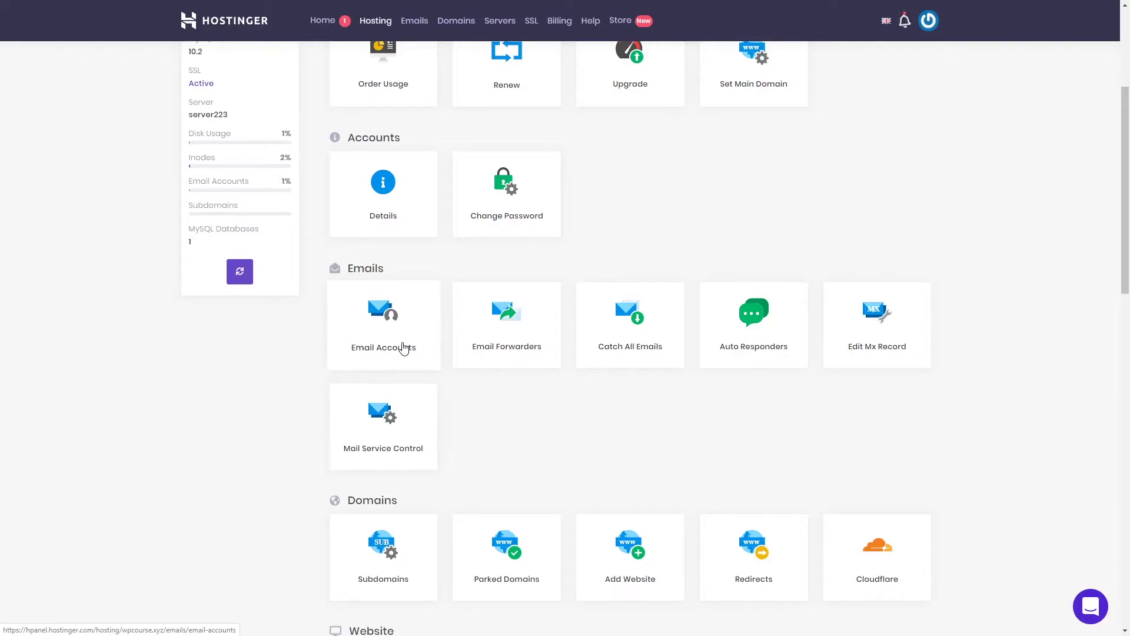
scroll(570, 399, "down", 3)
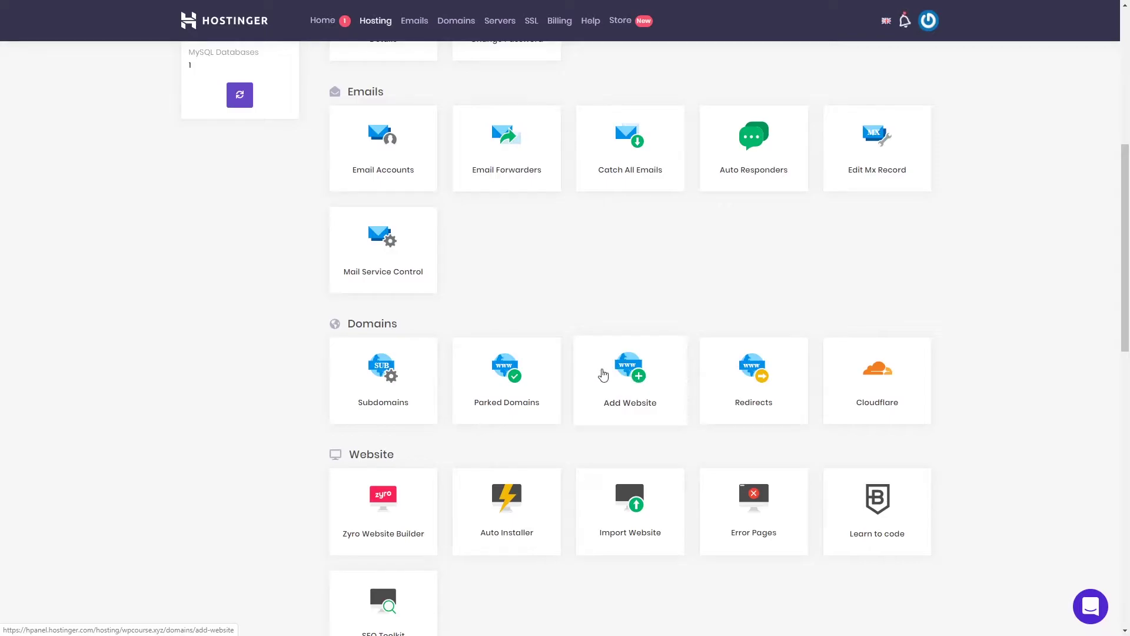
left_click(648, 388)
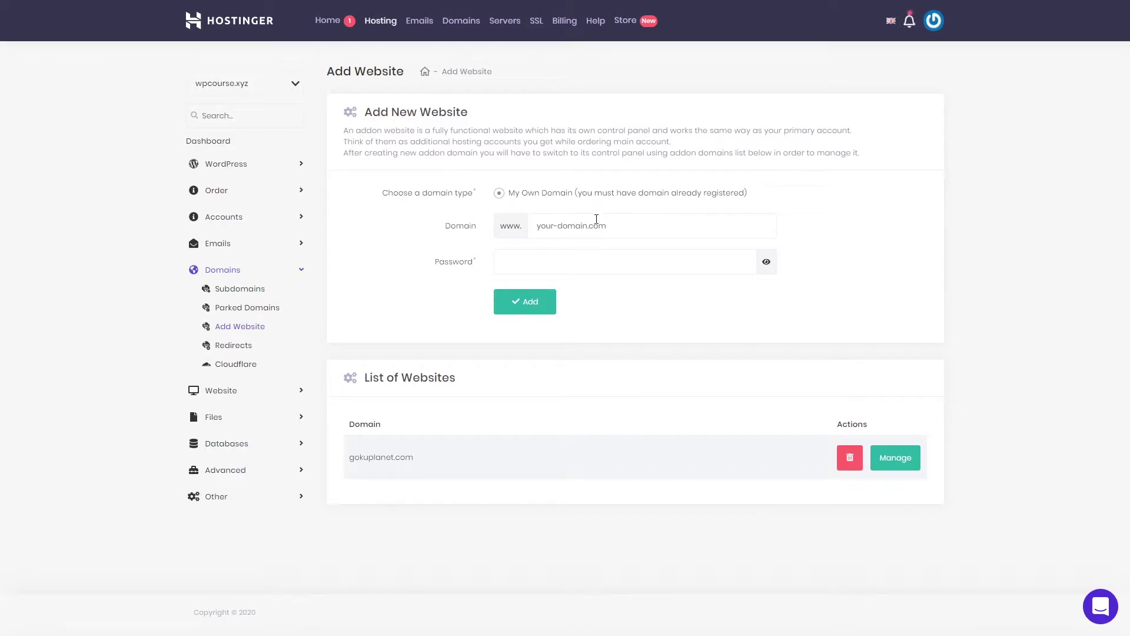
left_click(596, 229)
left_click(555, 261)
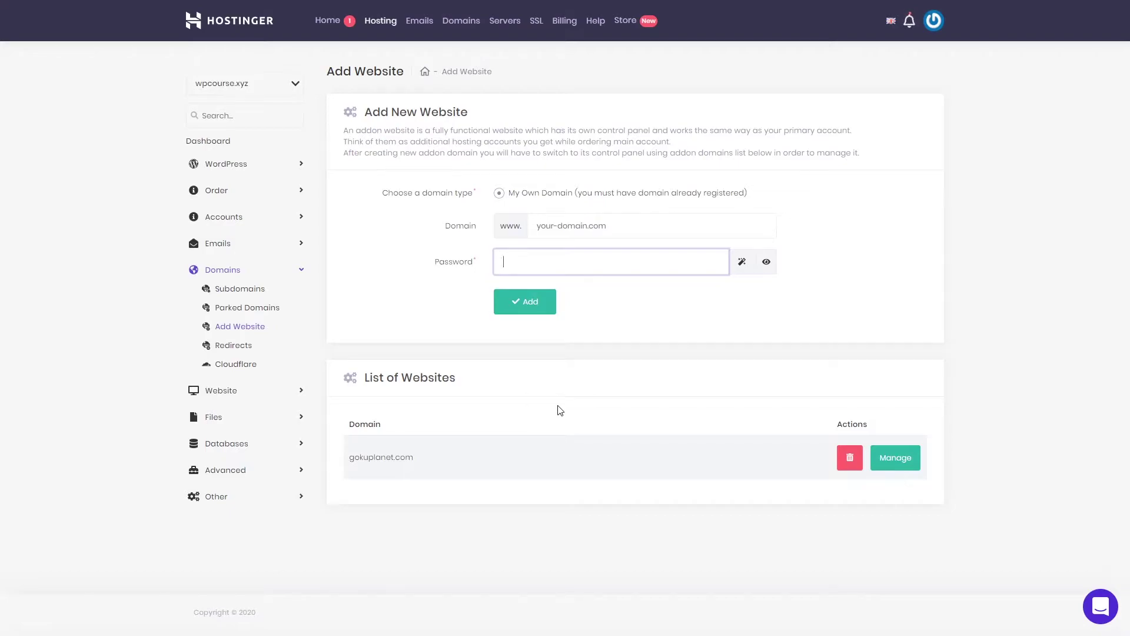
- Check which domains the domain switcher offers, close it without switching, and return to the hosting account overview
left_click(295, 84)
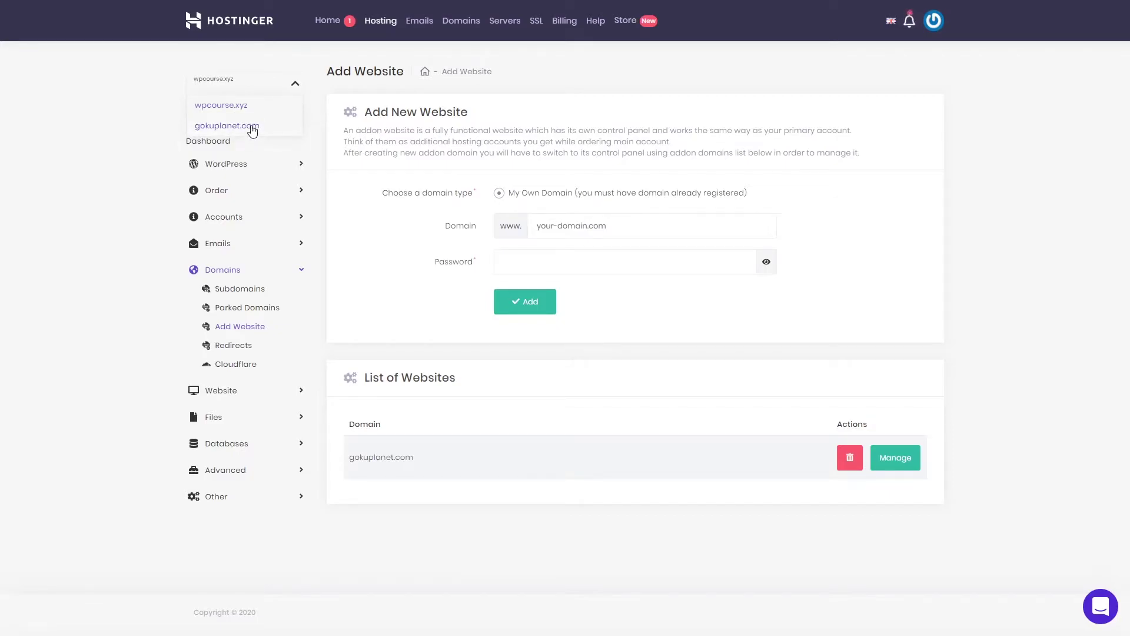
left_click(296, 86)
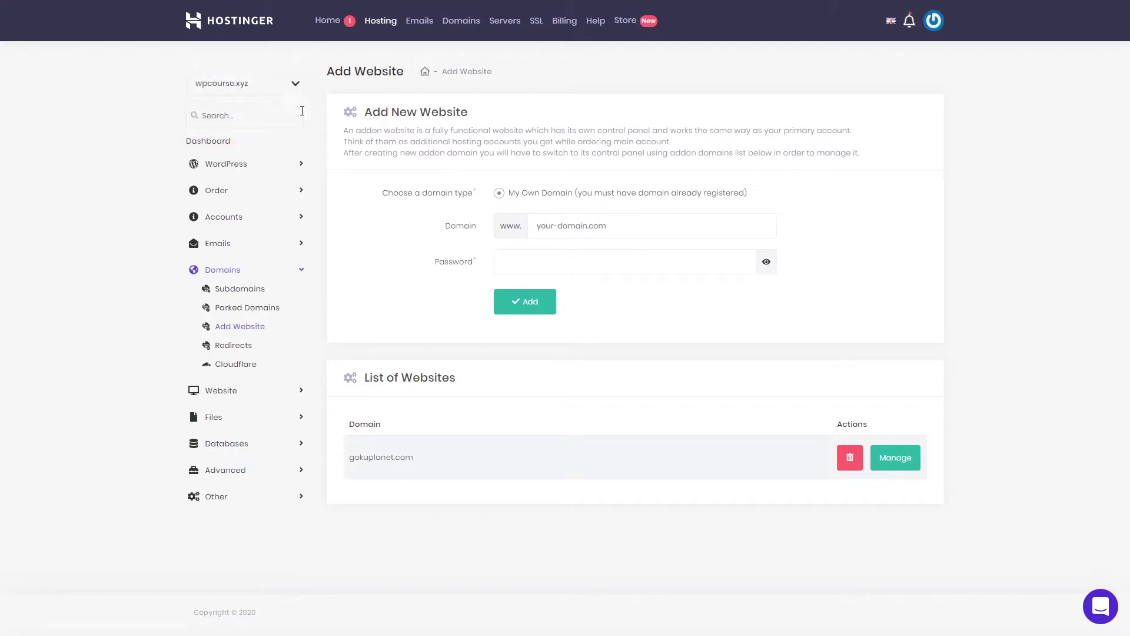
left_click(239, 165)
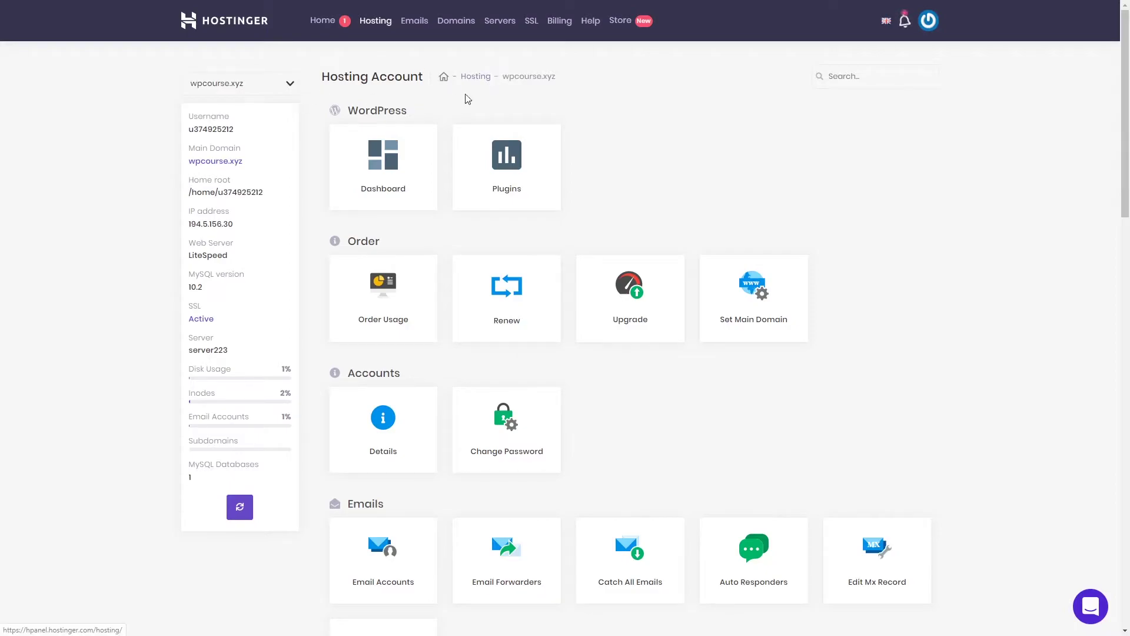
- Switch to gokuplanet.com to view its hosting overview, and switch back to wpcourse.xyz
left_click(288, 86)
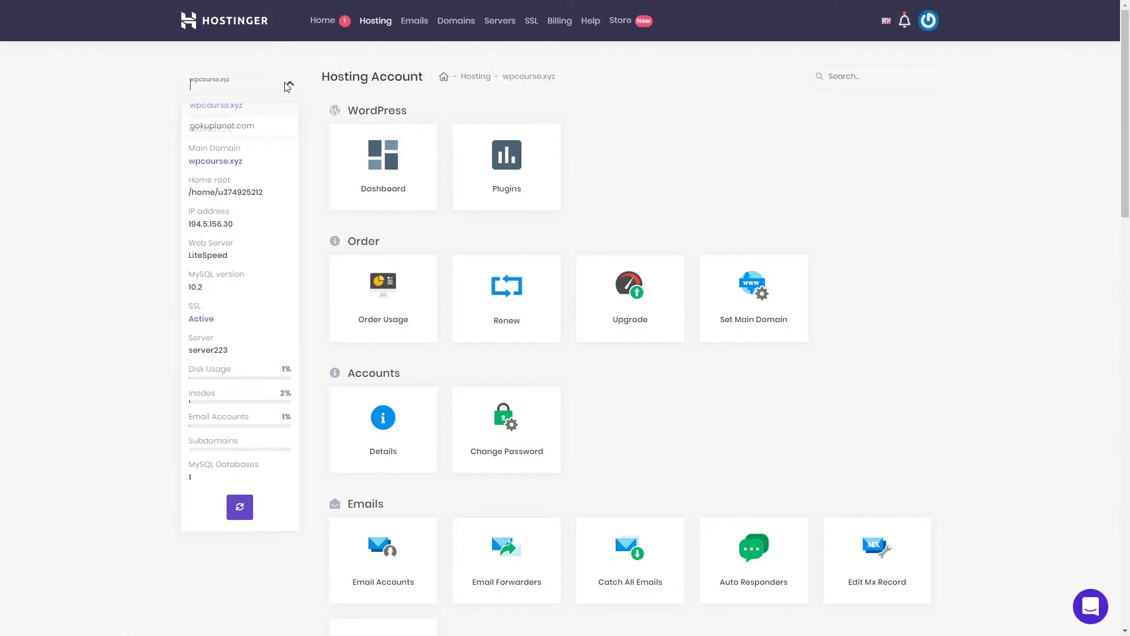
left_click(244, 126)
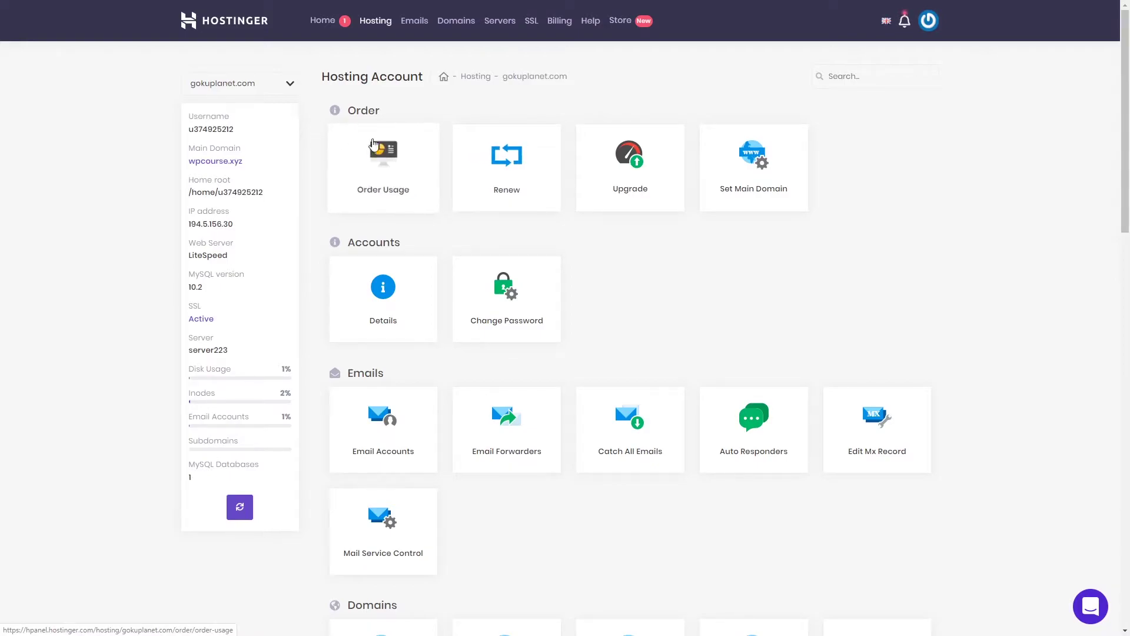
left_click(291, 85)
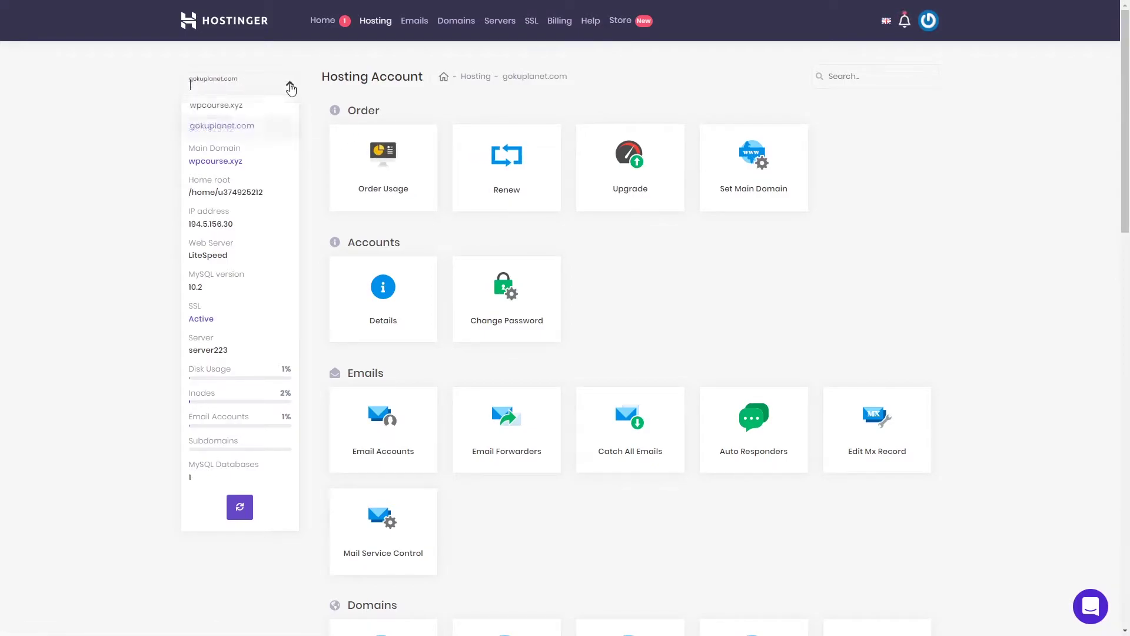
left_click(235, 107)
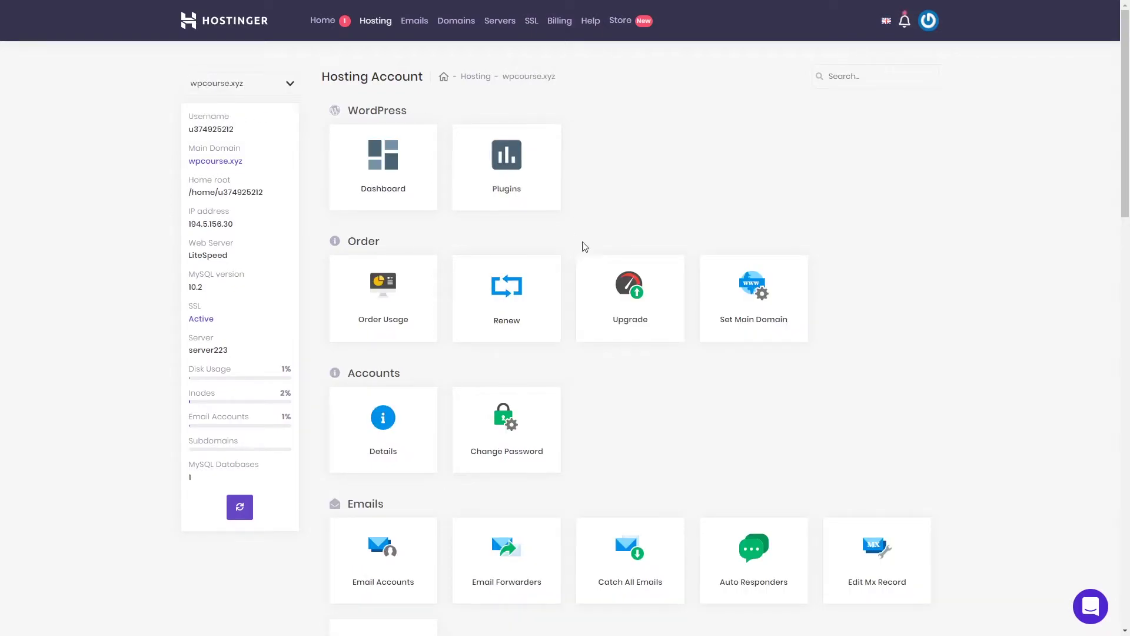
- Open the Auto Installer for wpcourse.xyz to view its installed and available applications
scroll(694, 358, "down", 5)
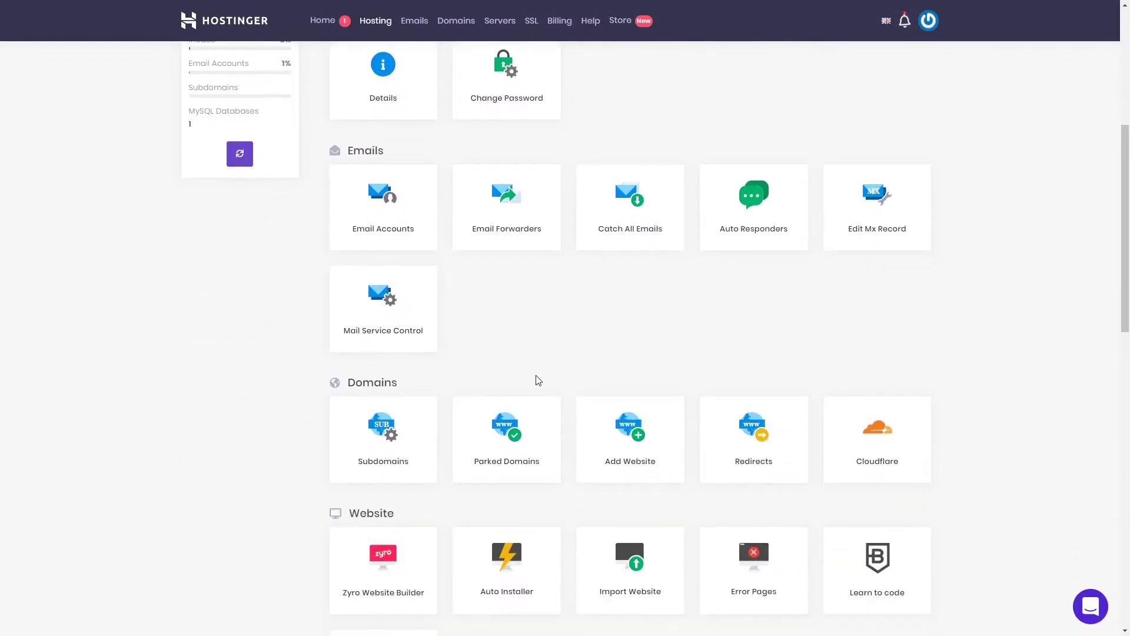
scroll(715, 412, "down", 4)
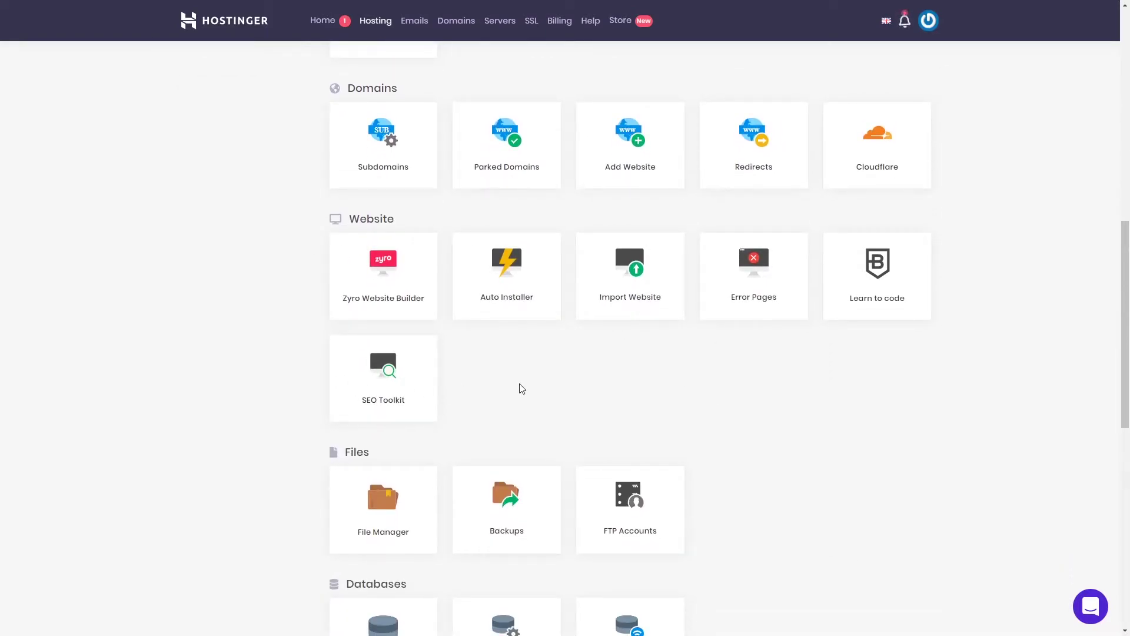
left_click(514, 306)
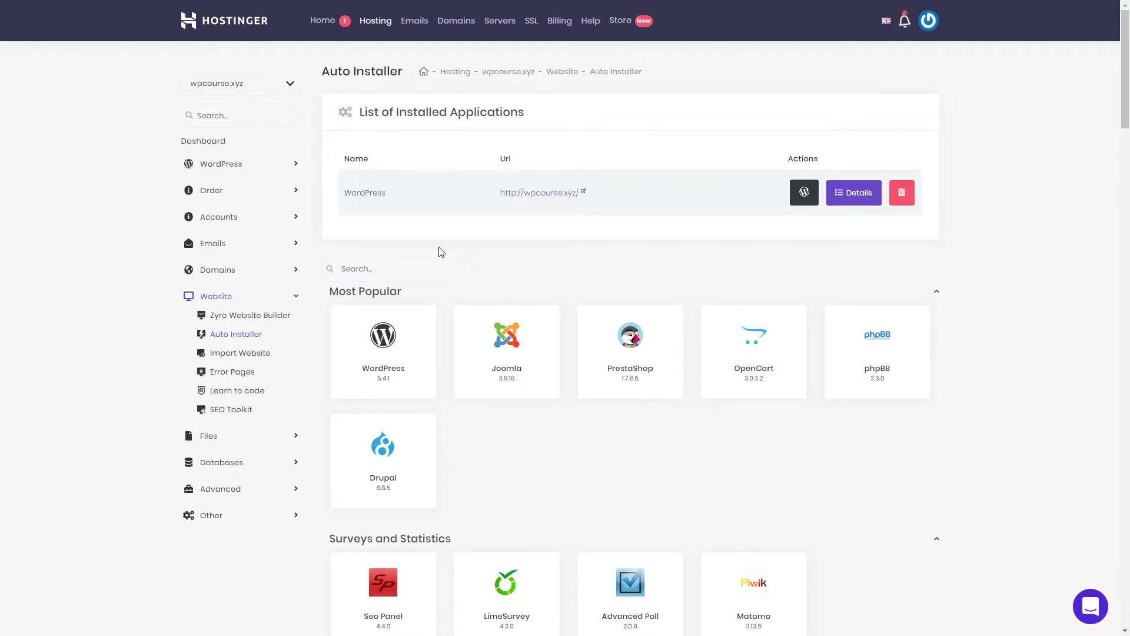
- Switch the Auto Installer to gokuplanet.com, view the WordPress installation form, and close it without installing
left_click(290, 83)
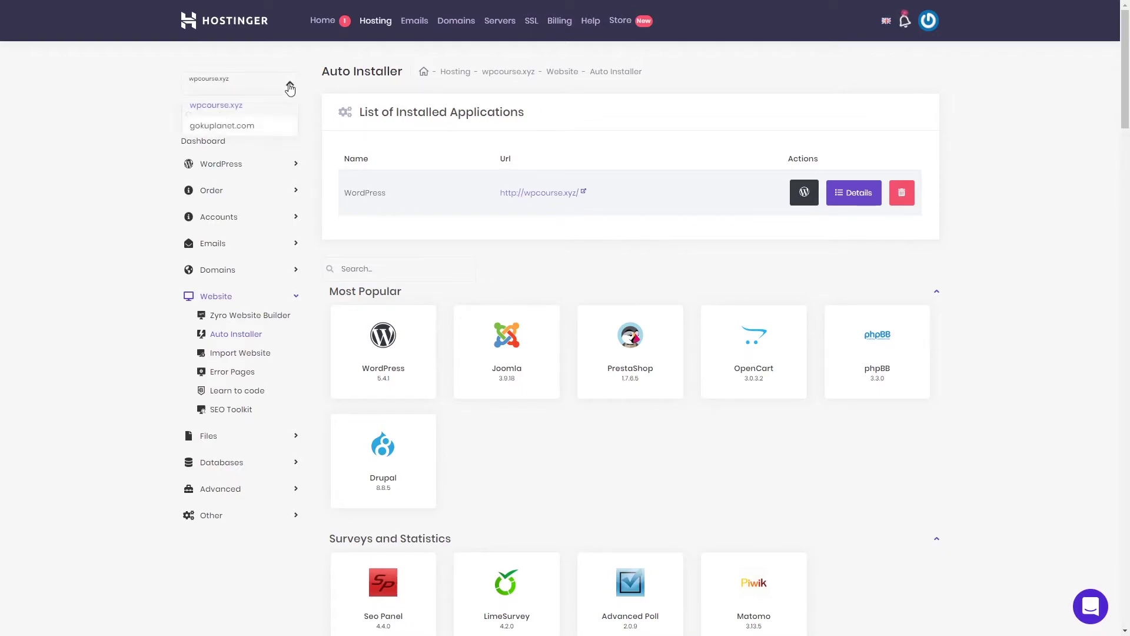
left_click(245, 124)
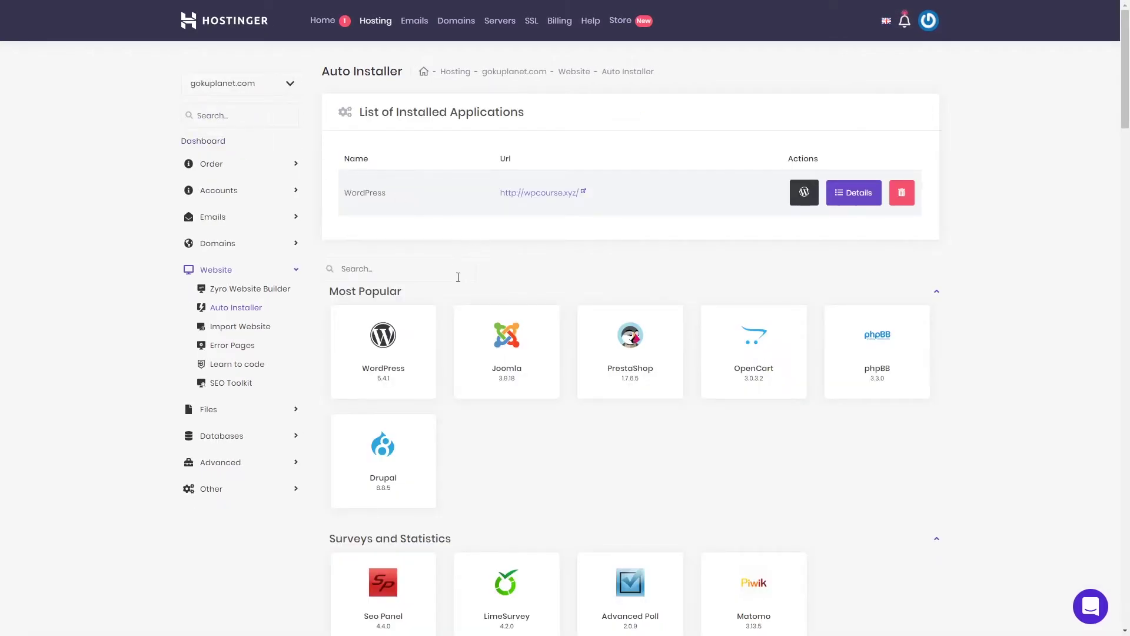
left_click(395, 350)
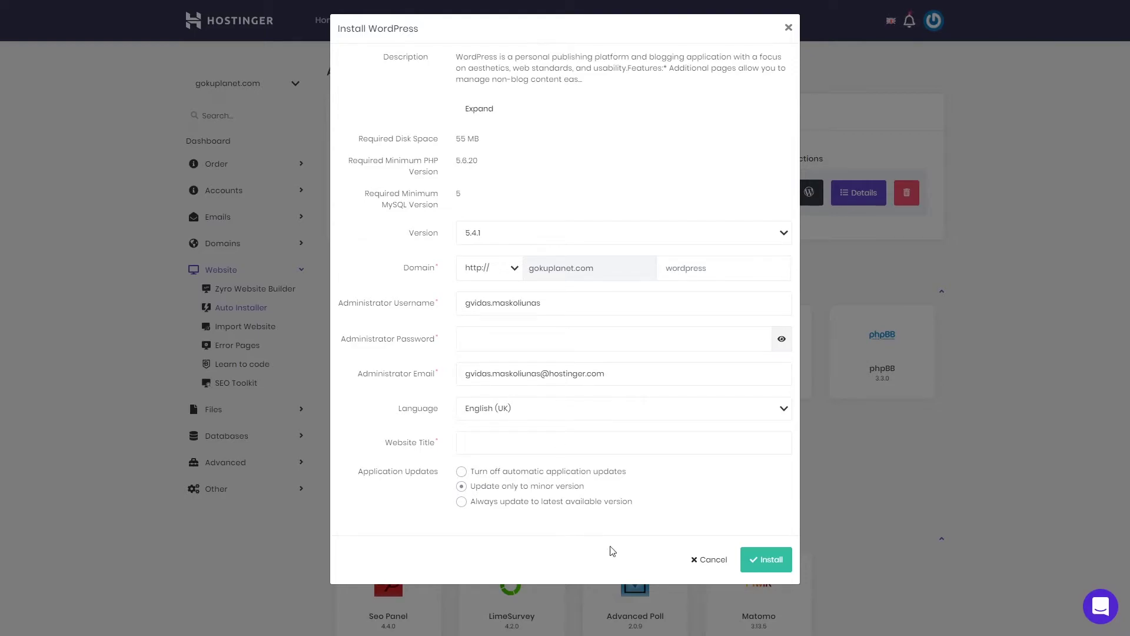
left_click(710, 564)
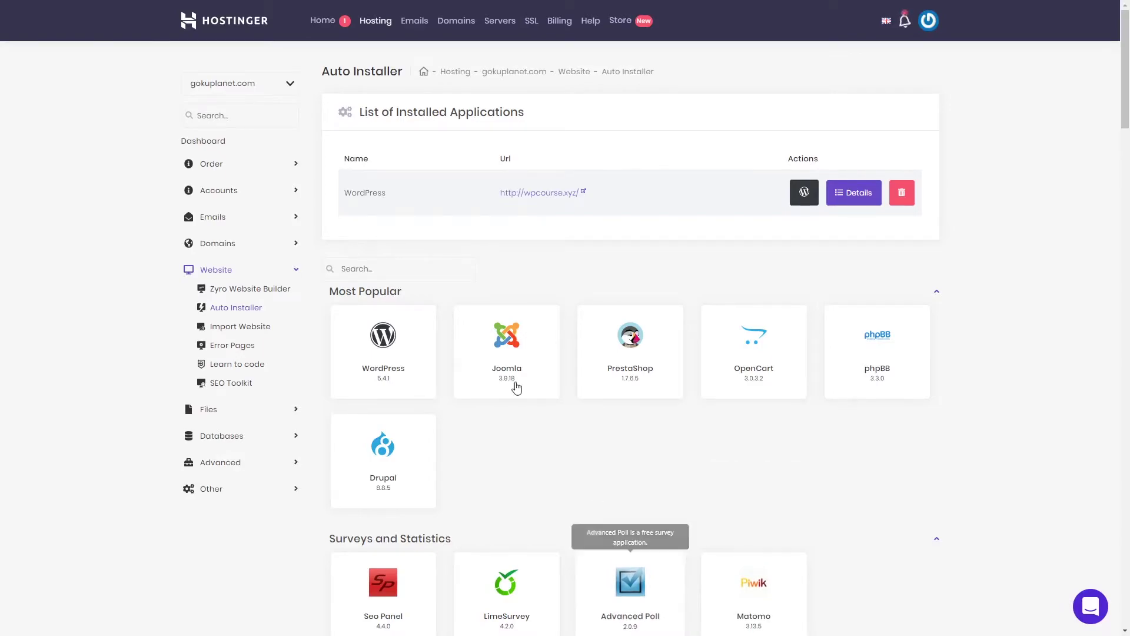
- Switch back to wpcourse.xyz and return to its hosting account overview
left_click(289, 86)
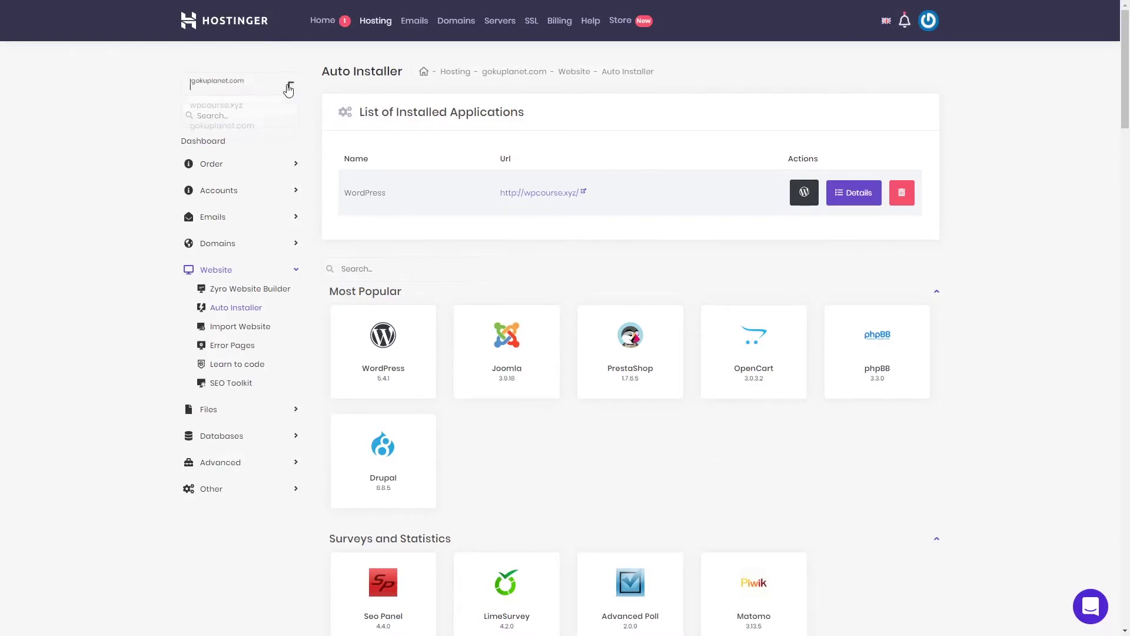
left_click(238, 109)
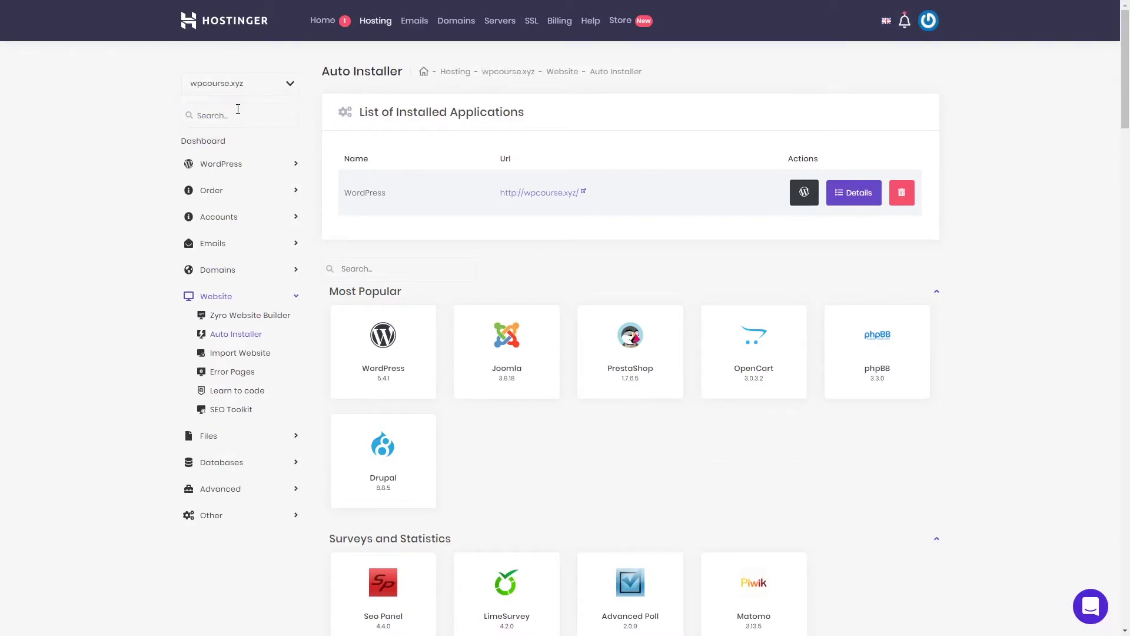
left_click(207, 142)
- Open the File Manager for wpcourse.xyz and view the contents of the public_html folder
scroll(650, 309, "down", 10)
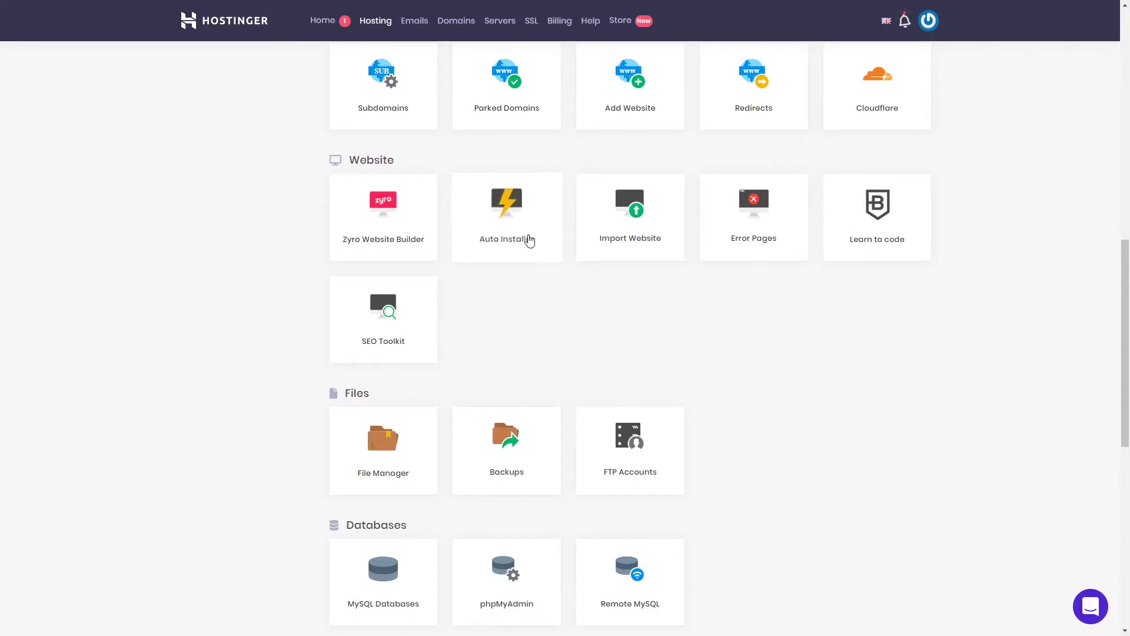
scroll(591, 300, "down", 2)
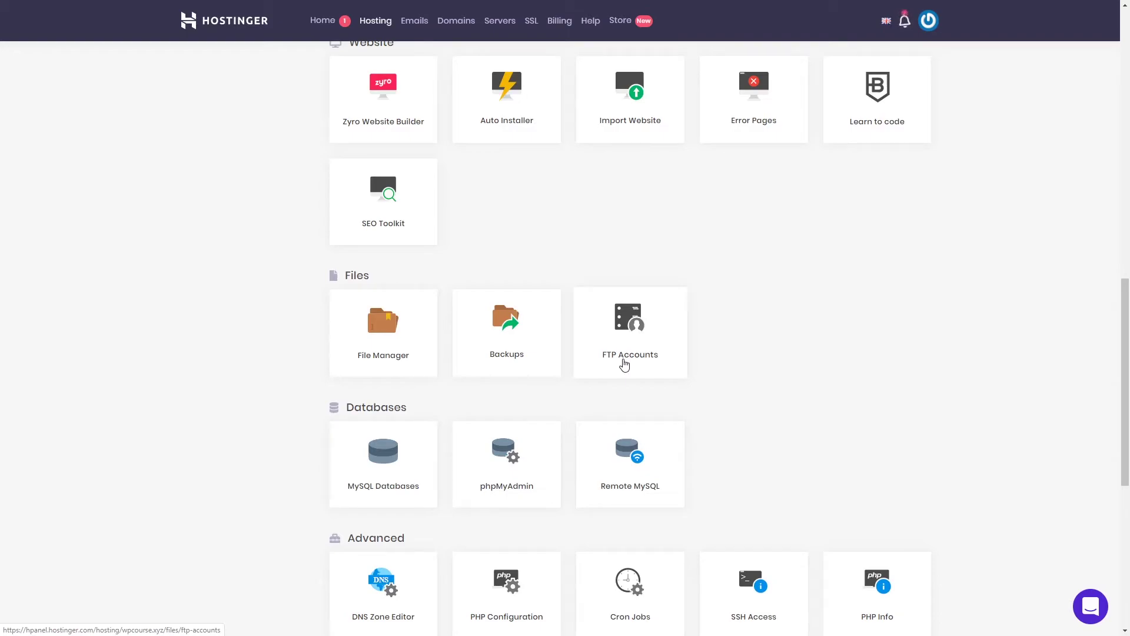
left_click(382, 331)
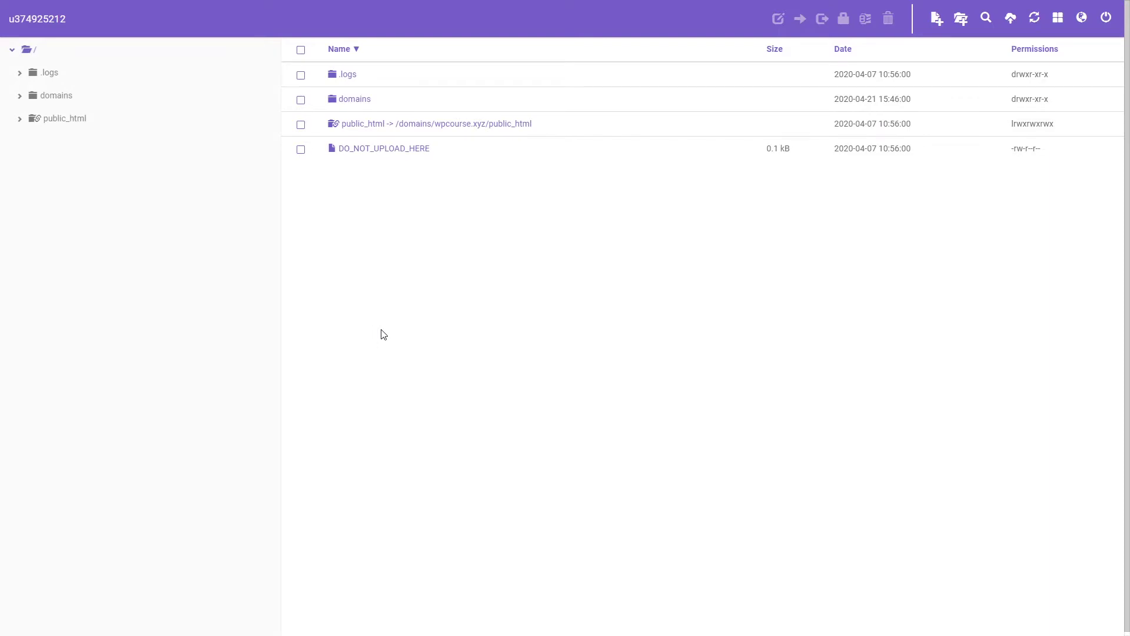
left_click(387, 123)
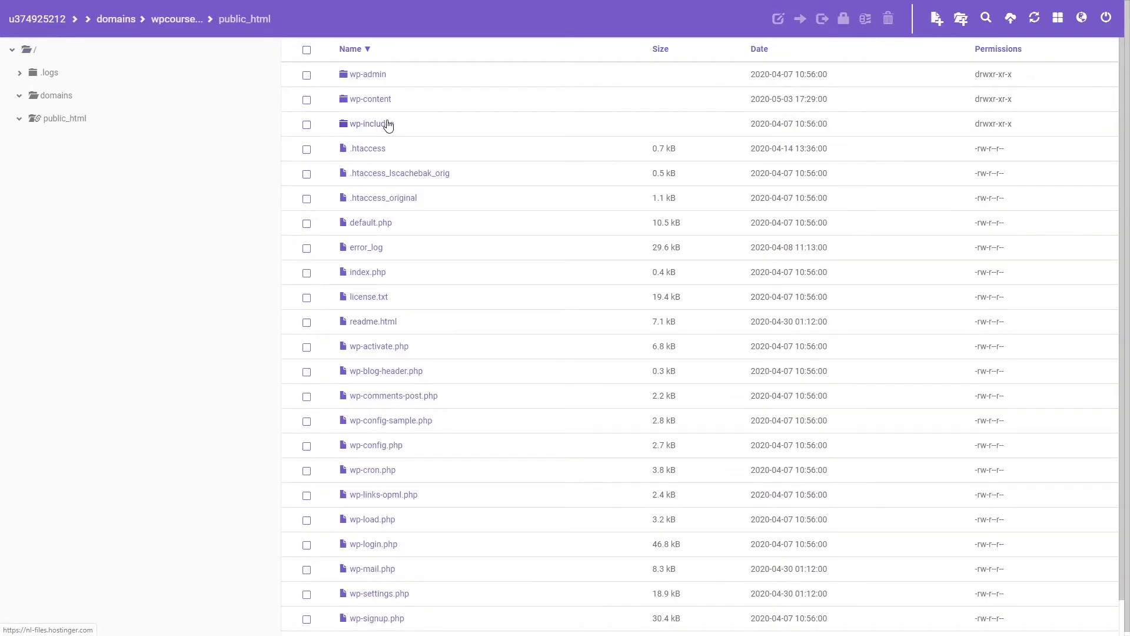
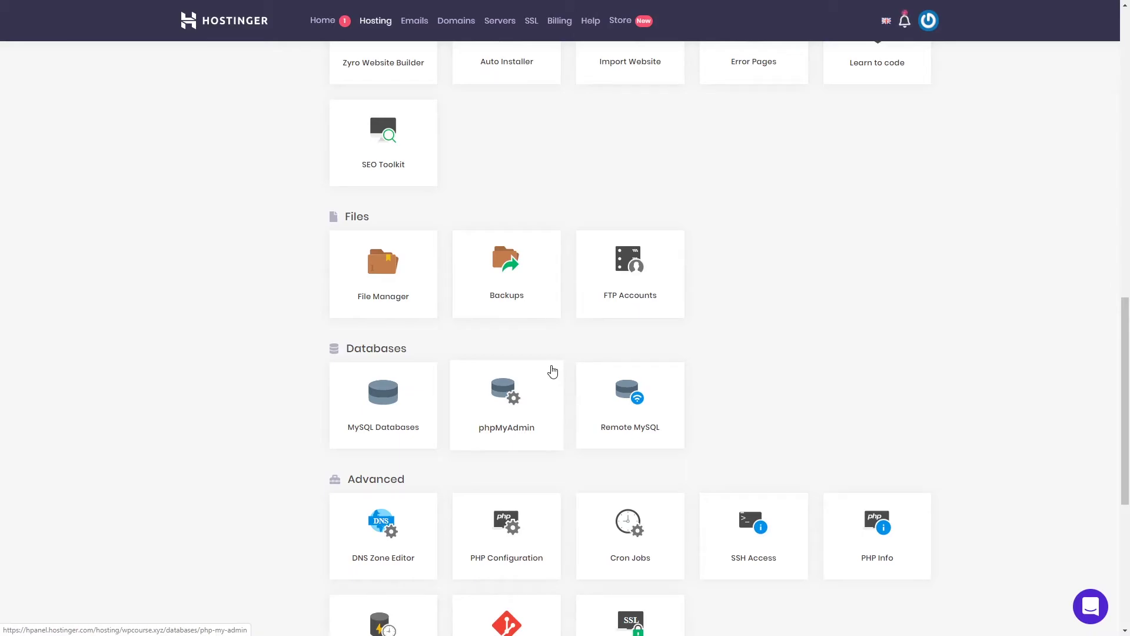
- Open MySQL Databases, expand the management options of the existing database, and return to the hosting account overview
left_click(392, 417)
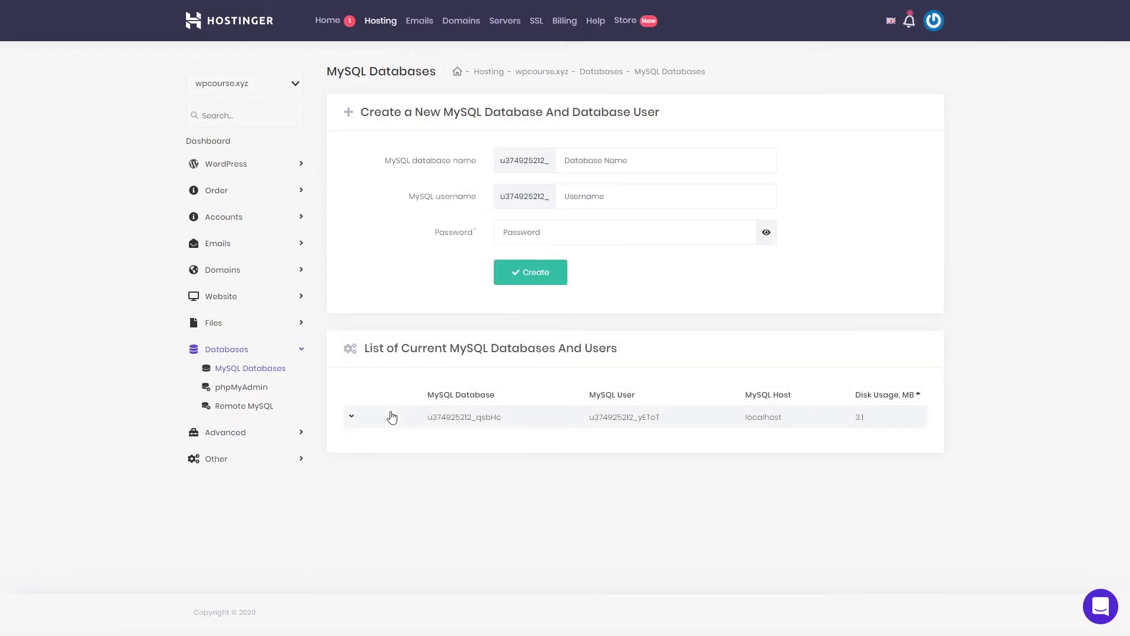
left_click(487, 425)
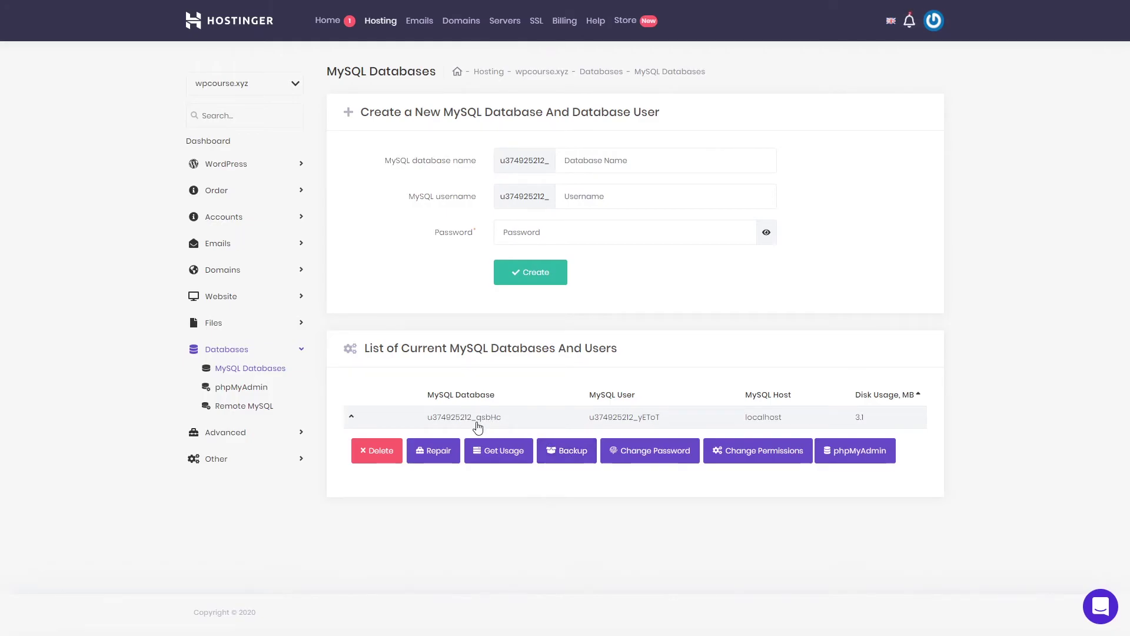
left_click(219, 142)
- Open the phpMyAdmin page for wpcourse.xyz and enter phpMyAdmin for the existing MySQL database
scroll(361, 209, "down", 6)
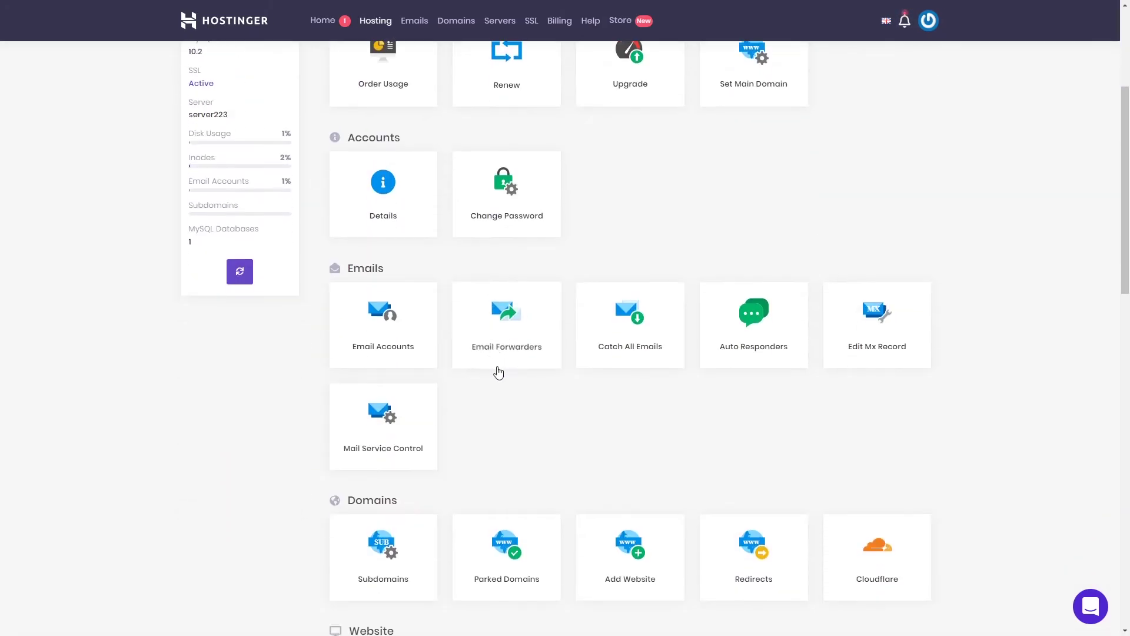
scroll(502, 371, "down", 9)
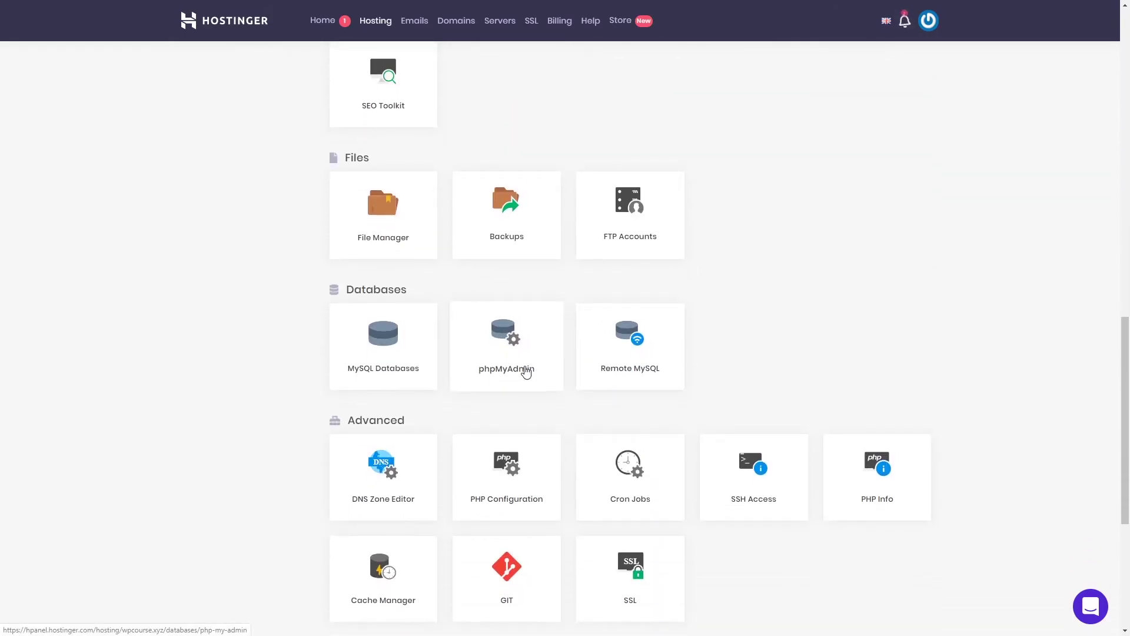
left_click(525, 371)
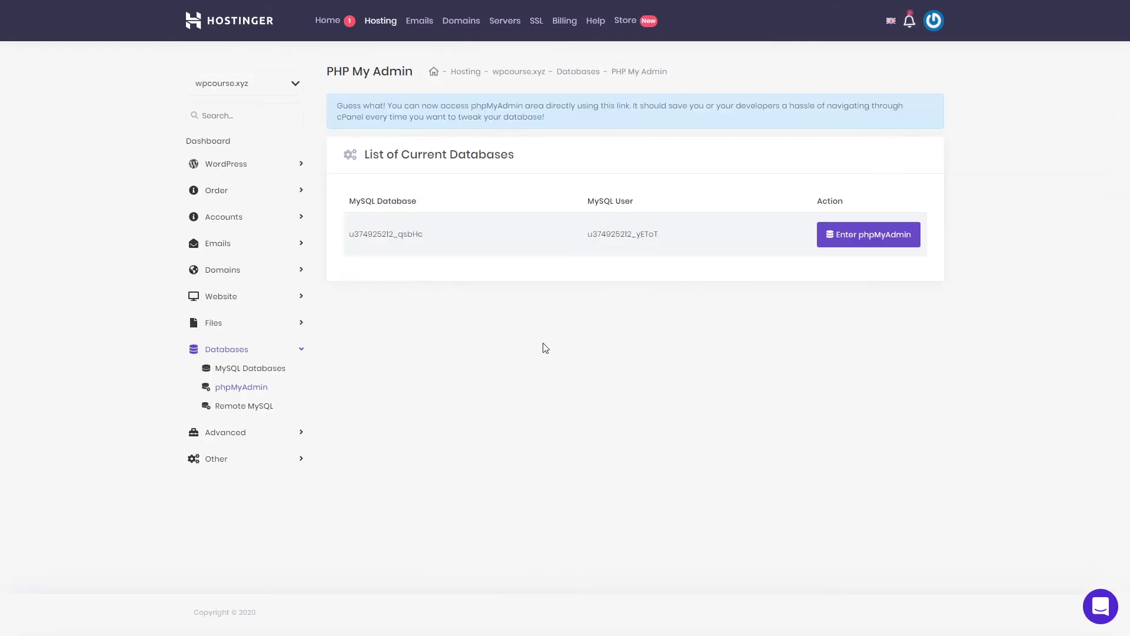
left_click(861, 245)
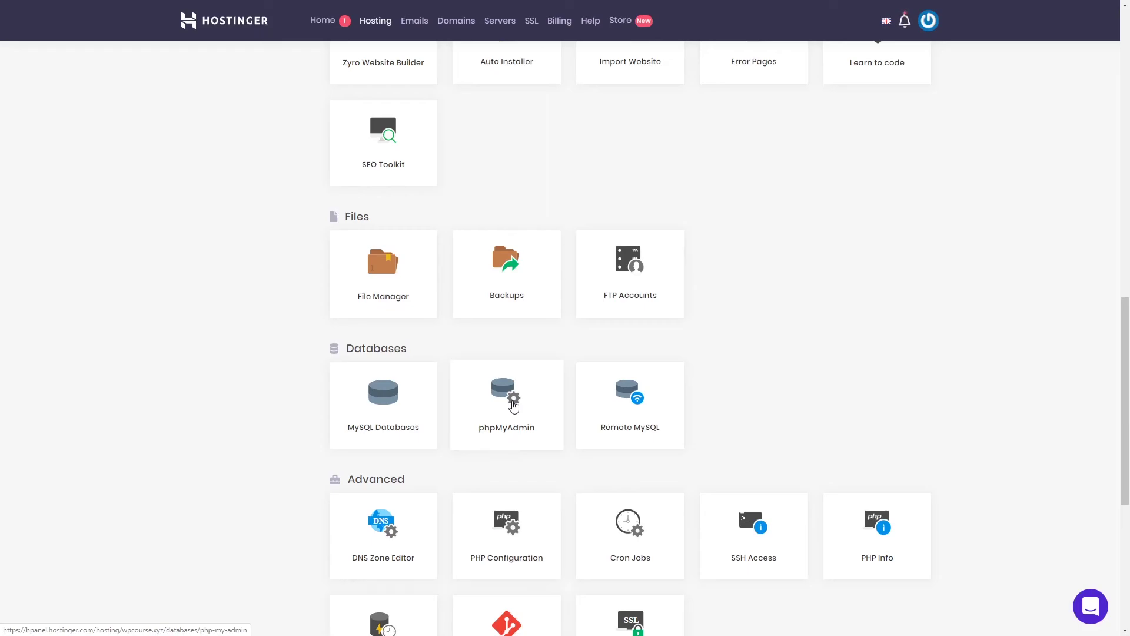
- Open PHP Configuration for wpcourse.xyz, view the PHP version options, and return to the Advanced tools on the hosting account overview
scroll(514, 405, "down", 3)
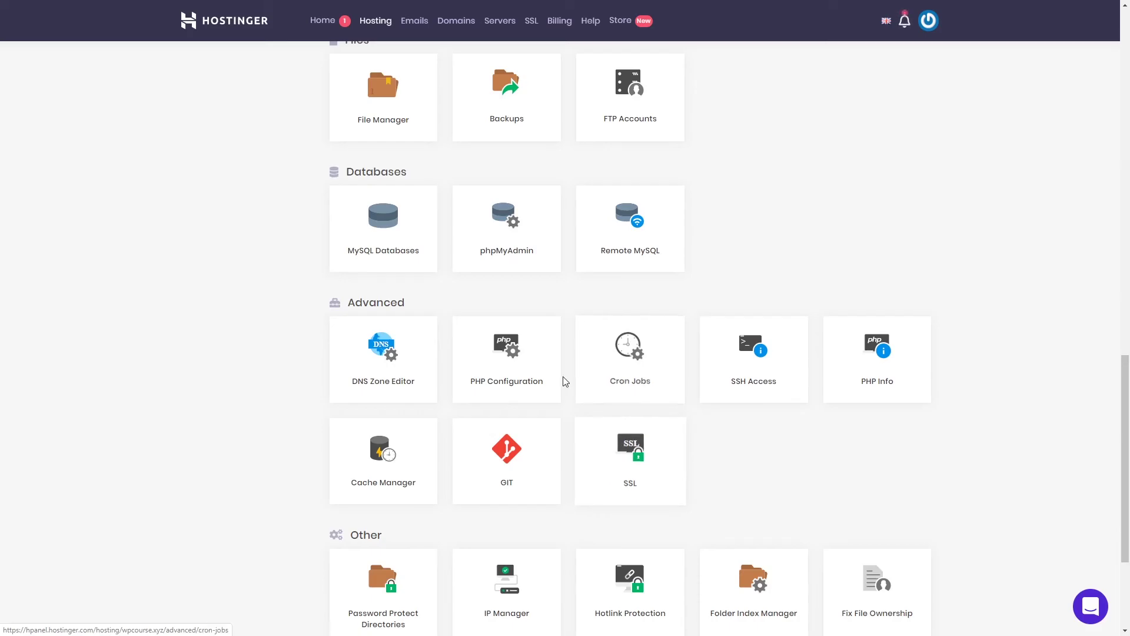
left_click(518, 378)
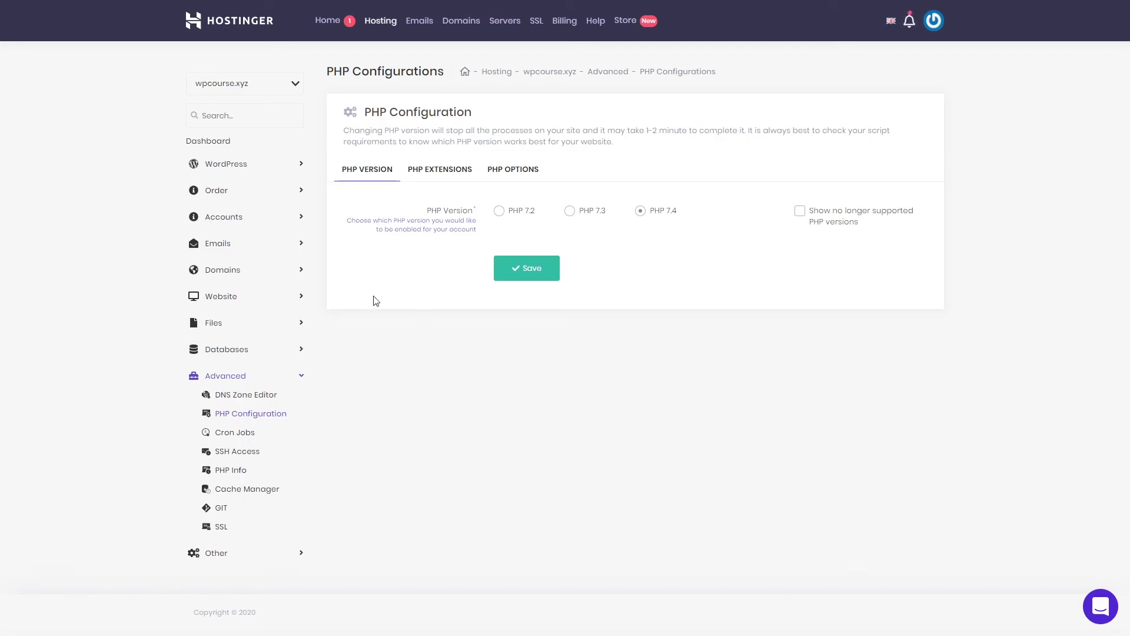
left_click(228, 143)
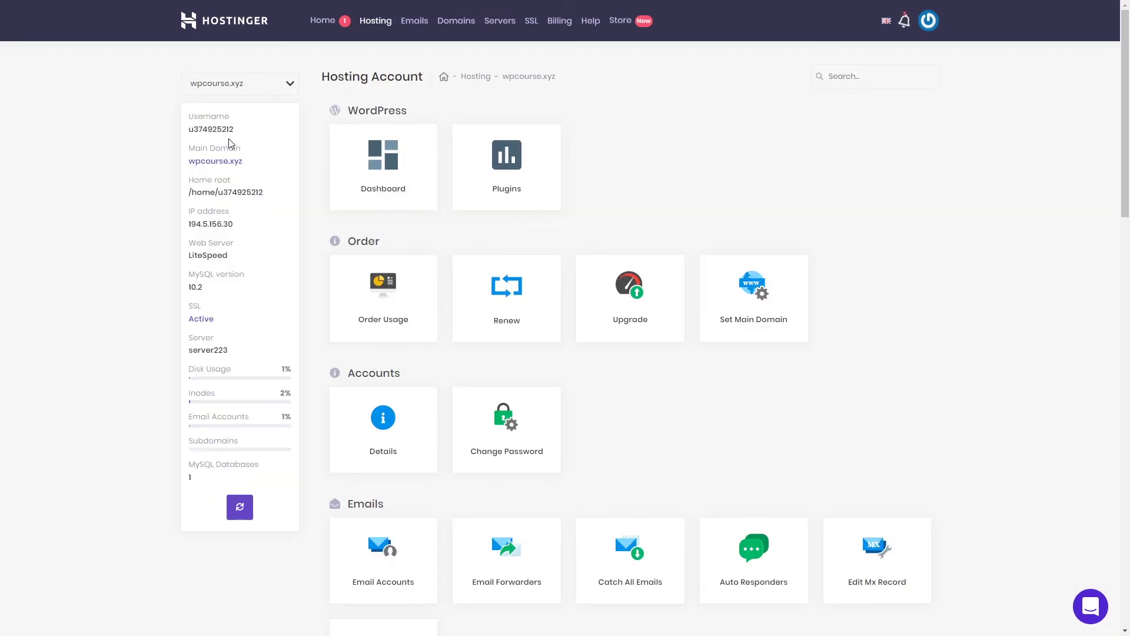
scroll(616, 298, "down", 15)
scroll(619, 296, "down", 5)
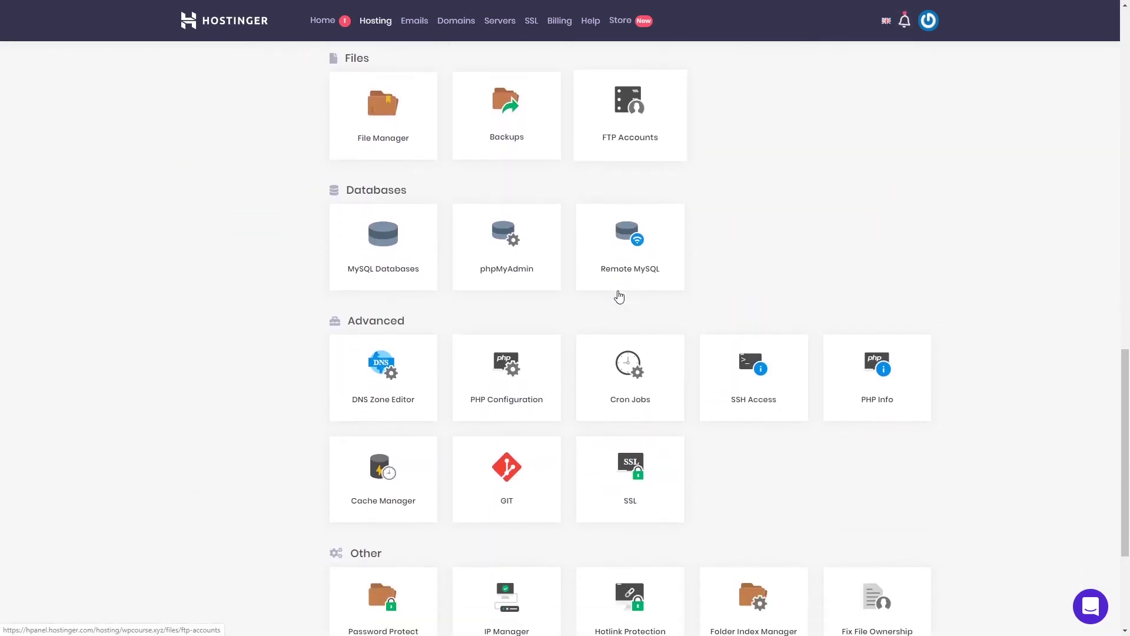